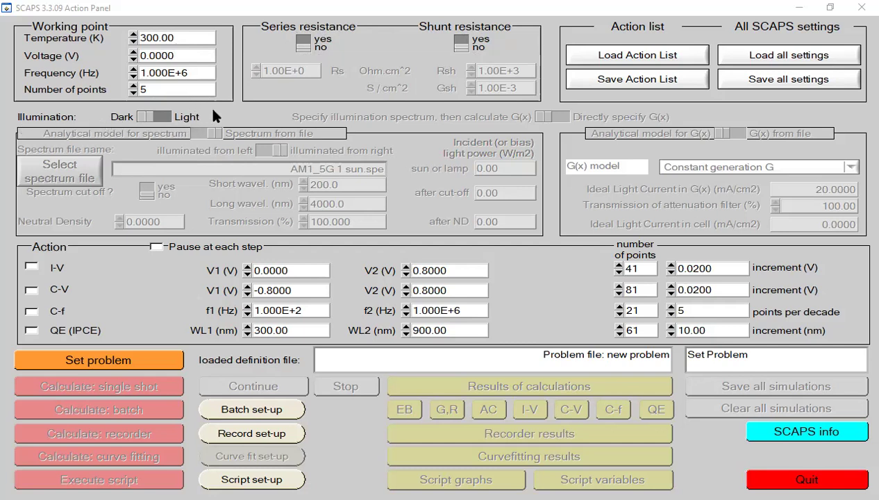
Step: Set up the simulation under light illumination with the I-V and QE (IPCE) actions enabled, stopping after Voc
{"action": "left_click", "coordinate": [162, 118]}
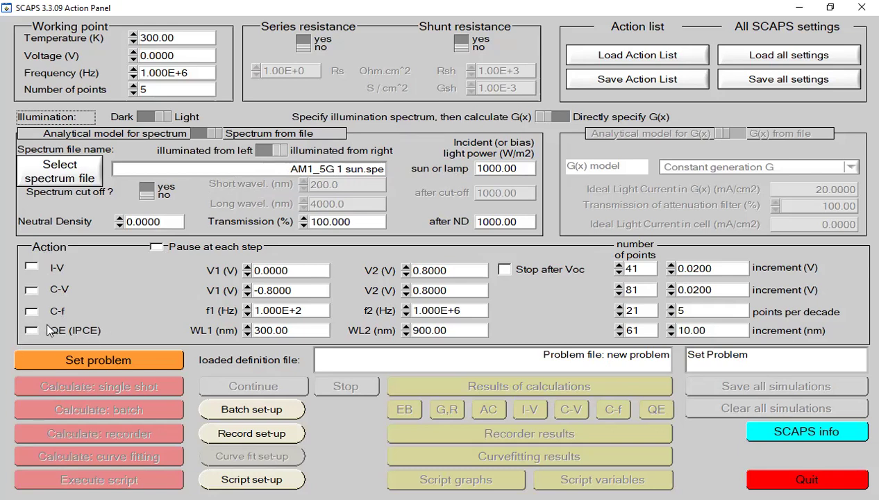
{"action": "left_click", "coordinate": [32, 265]}
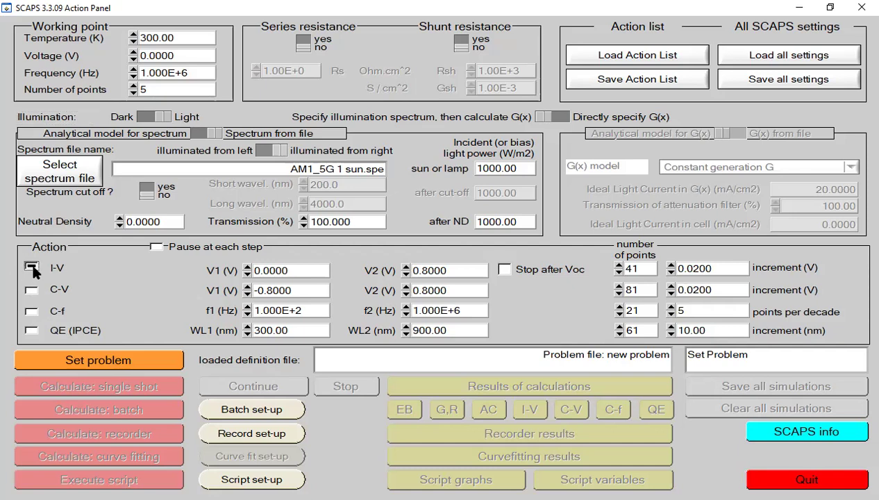
{"action": "left_click", "coordinate": [31, 329]}
{"action": "left_click", "coordinate": [513, 273]}
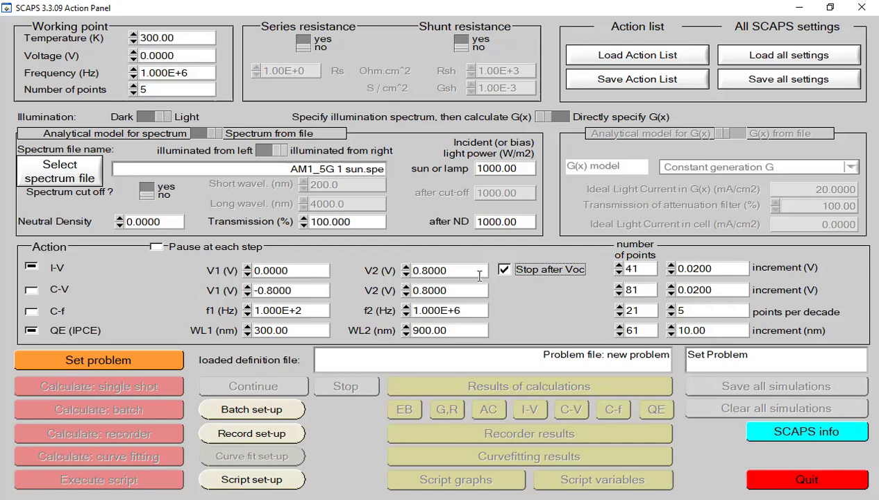
Step: Set the end voltage V2 of the I-V sweep to 1.5 V
{"action": "left_click_drag", "start_coordinate": [448, 271], "coordinate": [415, 270]}
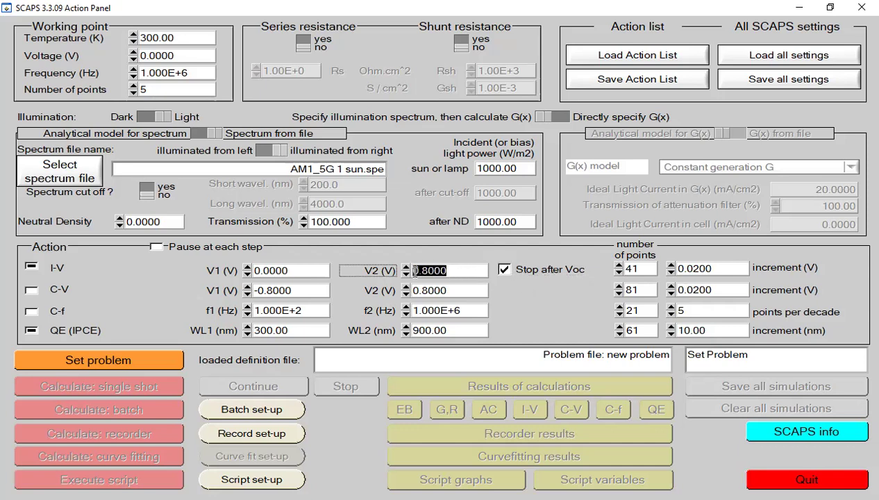
{"action": "key", "text": "BackSpace"}
{"action": "type", "text": "1.5"}
{"action": "key", "text": "Return"}
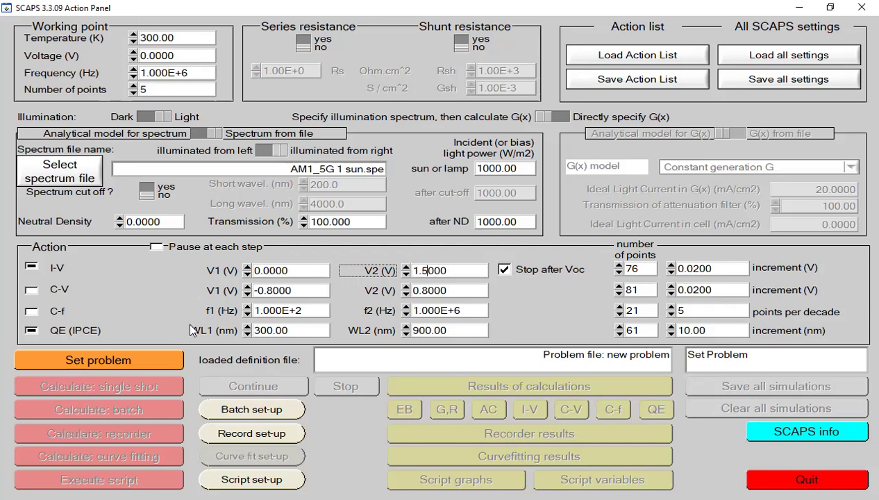
Step: Load the problem definition simulation2.def from the Group meeting 08-05-2021 folder into the solar cell definition
{"action": "left_click", "coordinate": [109, 365]}
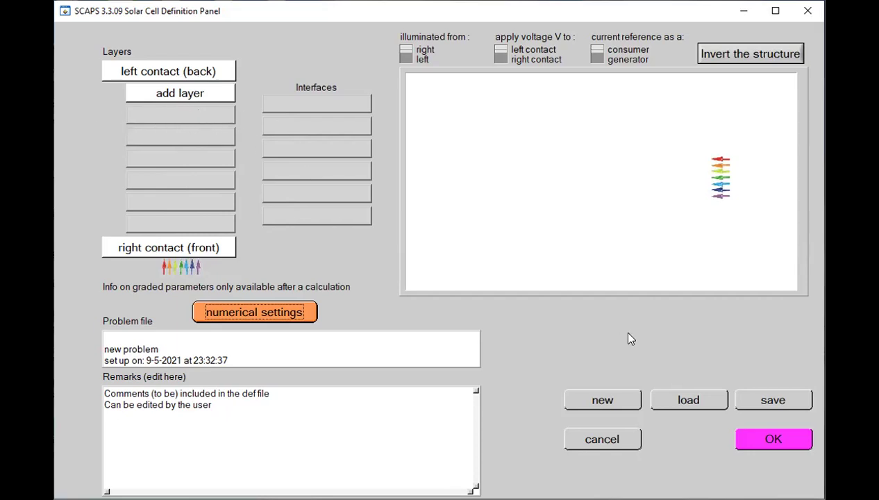
{"action": "left_click", "coordinate": [700, 406]}
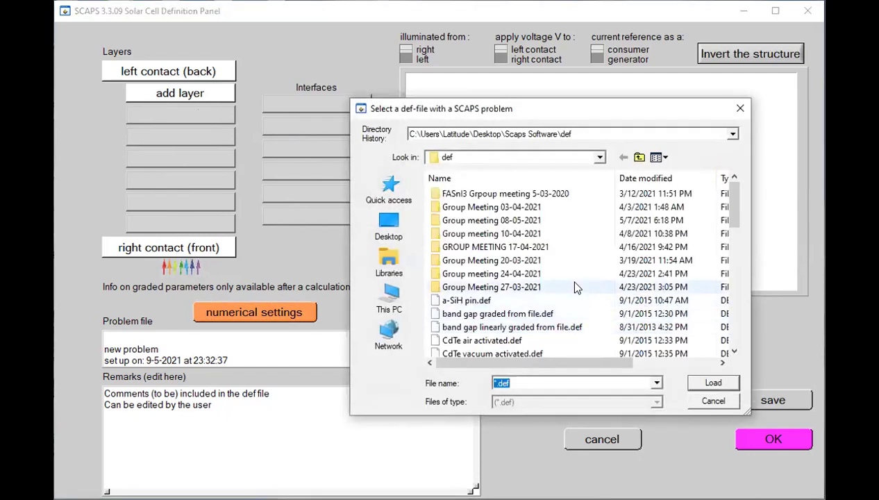
{"action": "double_click", "coordinate": [511, 220]}
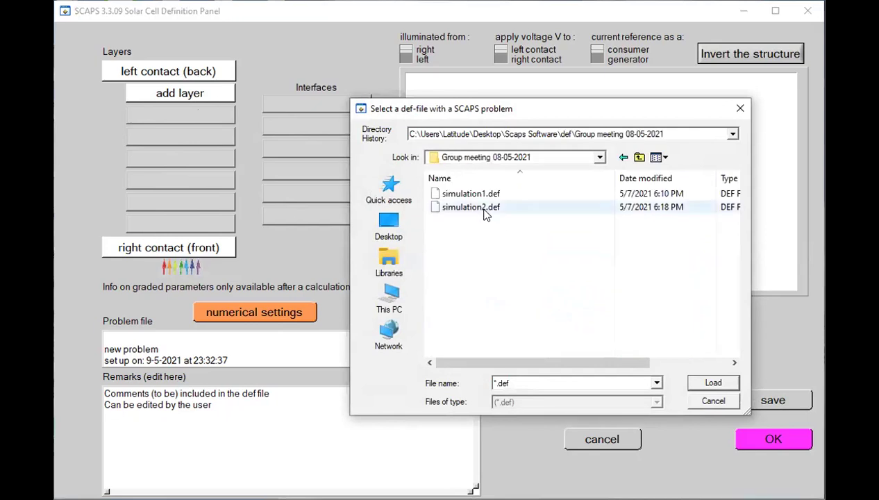
{"action": "left_click", "coordinate": [485, 215]}
{"action": "double_click", "coordinate": [485, 208]}
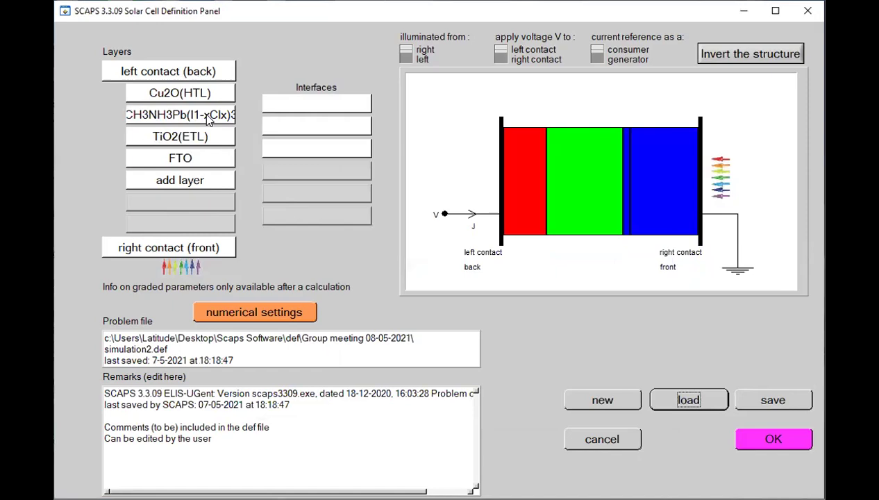
Step: Review the material properties of the CH3NH3Pb(I1-xClx)3 layer and return to the enlarged cell definition
{"action": "left_click", "coordinate": [205, 118]}
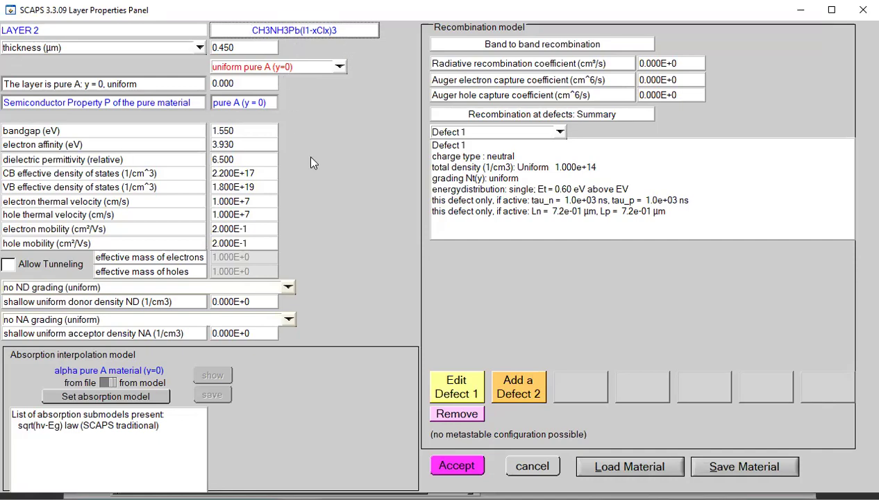
{"action": "key", "text": "Return"}
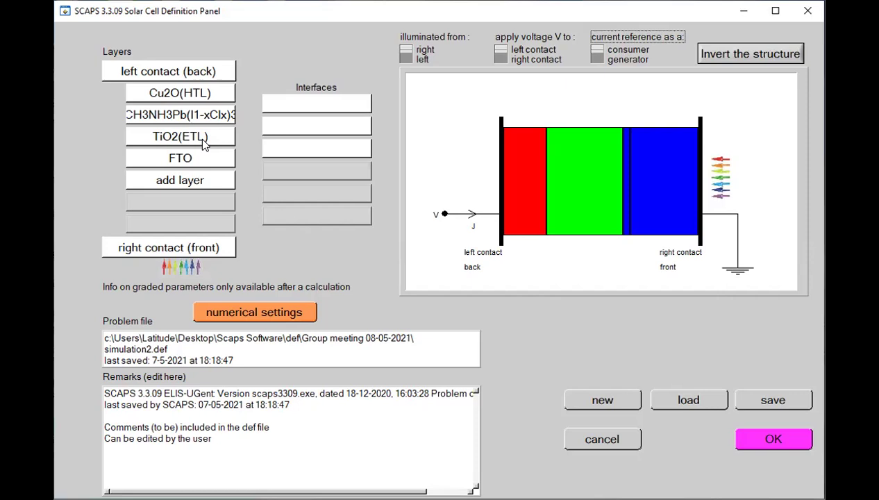
{"action": "left_click", "coordinate": [773, 12]}
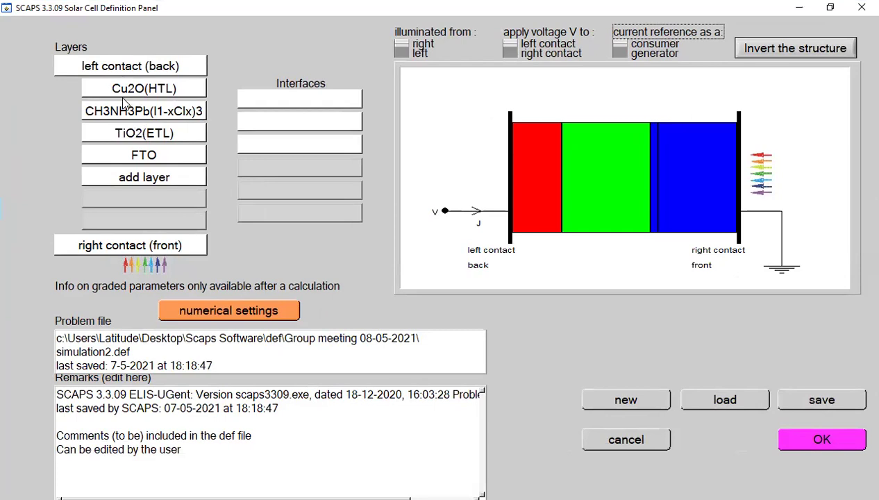
Step: Examine the default defect properties of the Cu2O(HTL) / CH3NH3Pb(I1-xClx)3 interface without adding a defect
{"action": "left_click", "coordinate": [300, 101]}
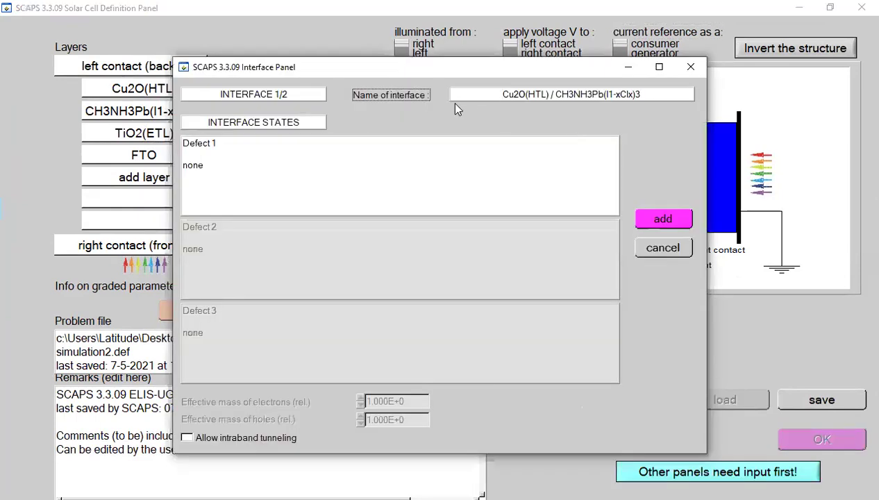
{"action": "left_click", "coordinate": [475, 96]}
{"action": "left_click", "coordinate": [506, 173]}
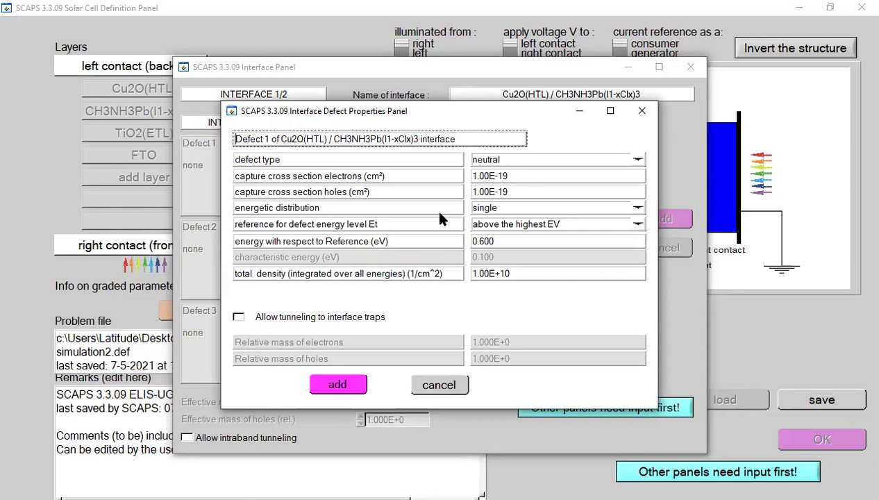
{"action": "left_click", "coordinate": [652, 118]}
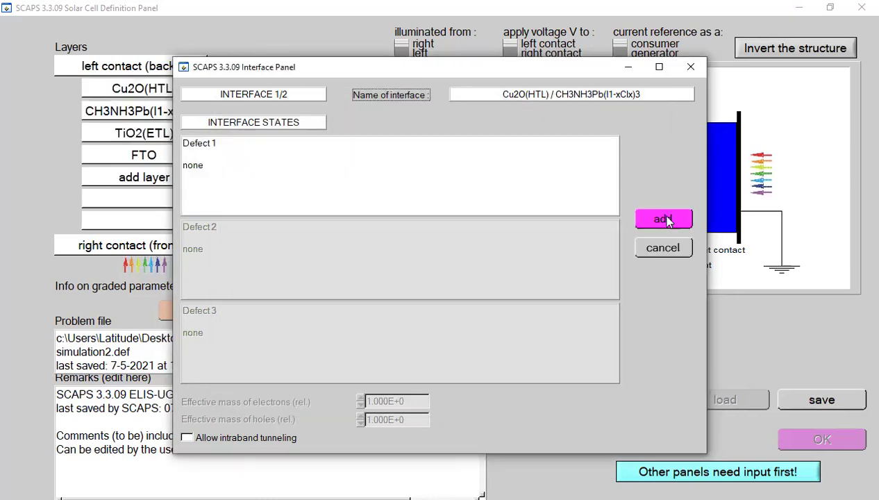
{"action": "left_click", "coordinate": [663, 219]}
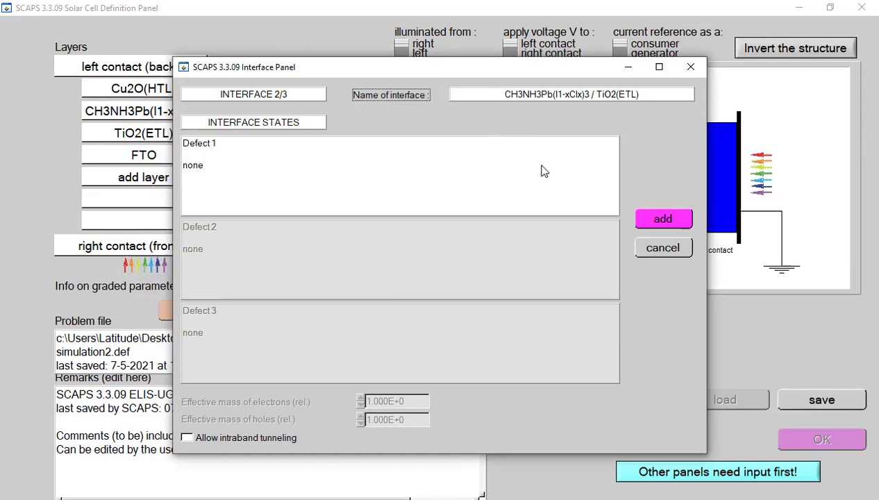
Step: Examine the default defect properties of the CH3NH3Pb(I1-xClx)3 / TiO2(ETL) interface and leave without adding a defect
{"action": "left_click", "coordinate": [319, 184]}
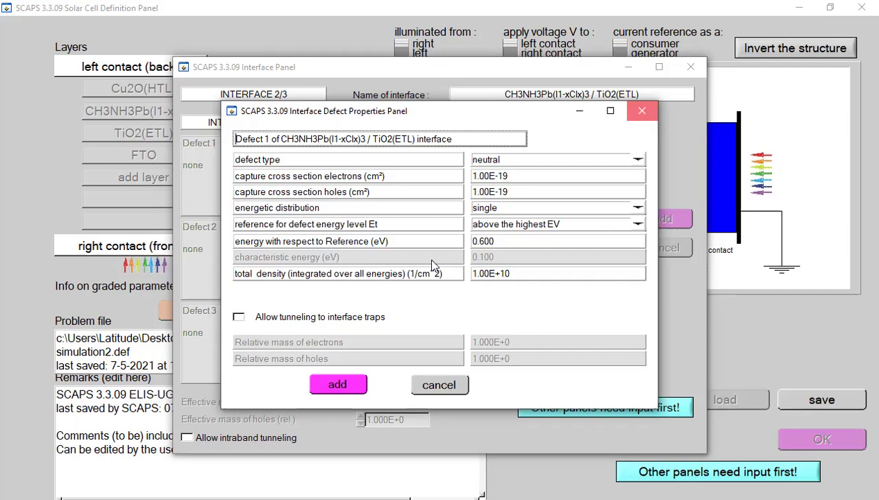
{"action": "left_click", "coordinate": [640, 113]}
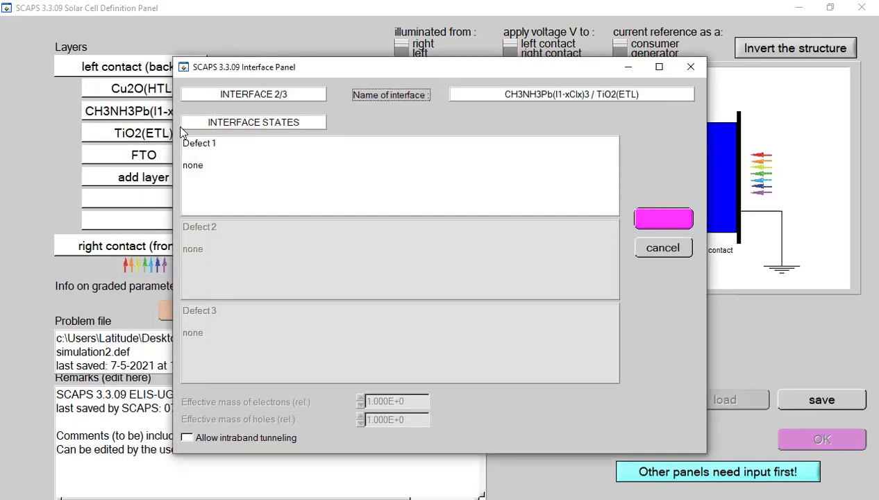
{"action": "key", "text": "Escape"}
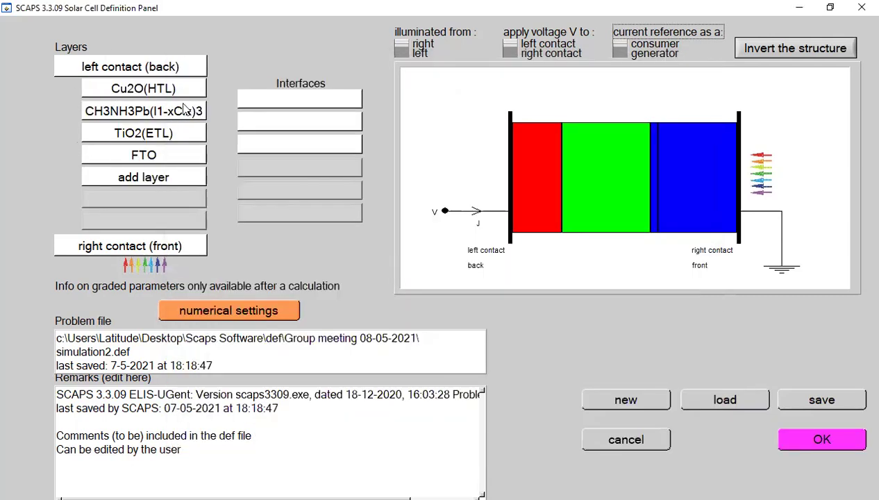
Step: Review the Cu2O(HTL) layer's material properties and the settings of its Defect 1
{"action": "left_click", "coordinate": [140, 97]}
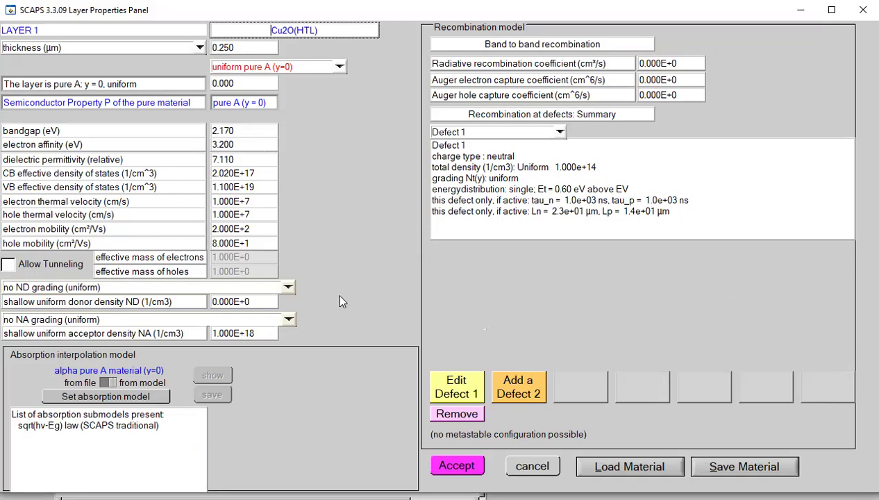
{"action": "left_click", "coordinate": [456, 386]}
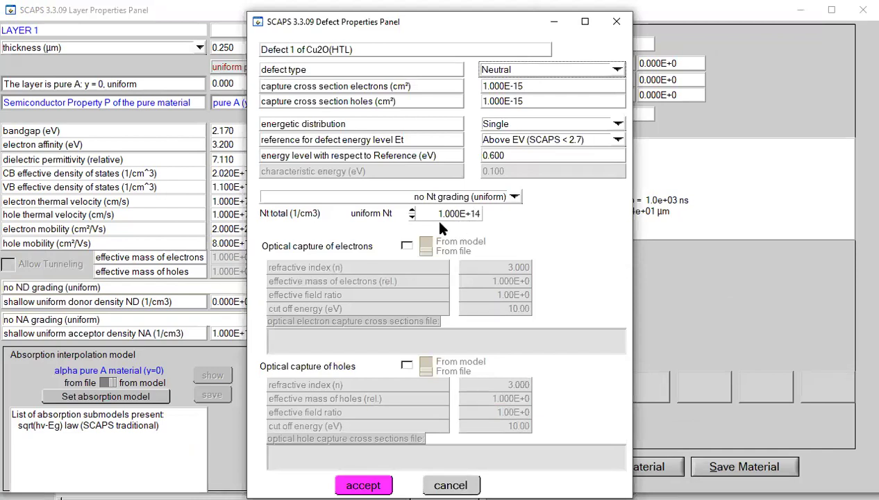
{"action": "left_click", "coordinate": [611, 29]}
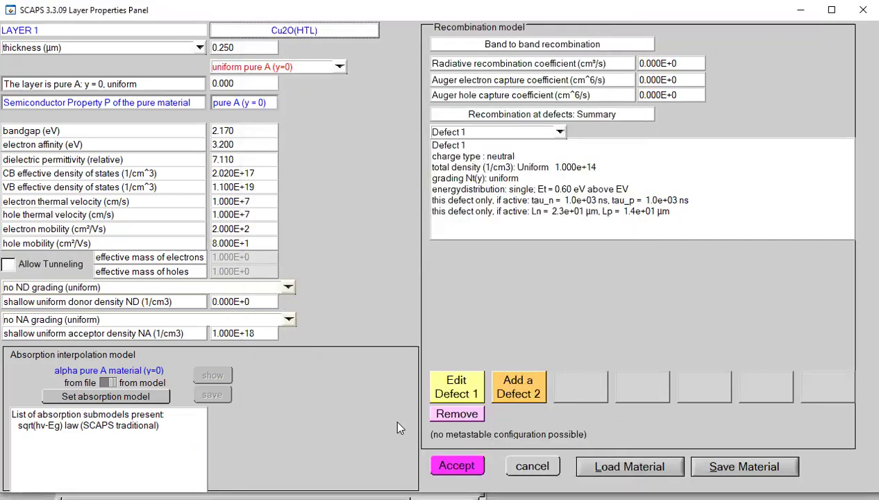
{"action": "key", "text": "Return"}
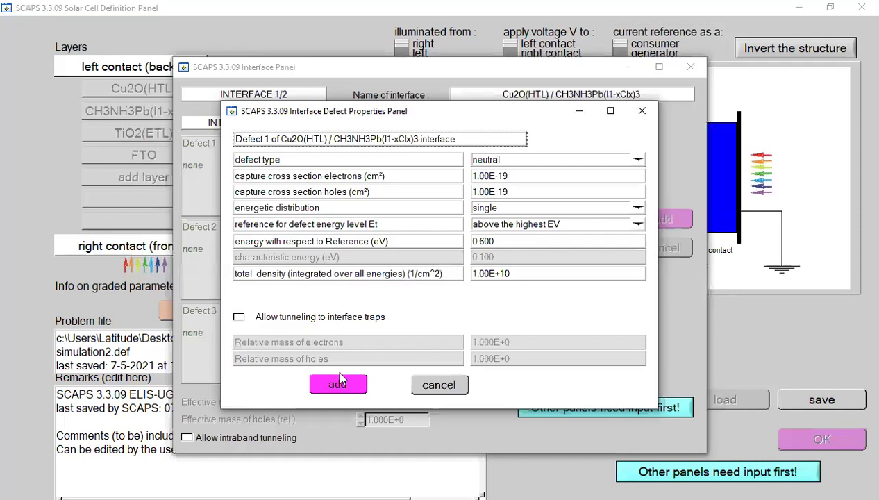
Step: Add a neutral defect with total density 1.00E+10 1/cm^2 to both the Cu2O(HTL) / CH3NH3Pb(I1-xClx)3 and CH3NH3Pb(I1-xClx)3 / TiO2(ETL) interfaces
{"action": "key", "text": "Return"}
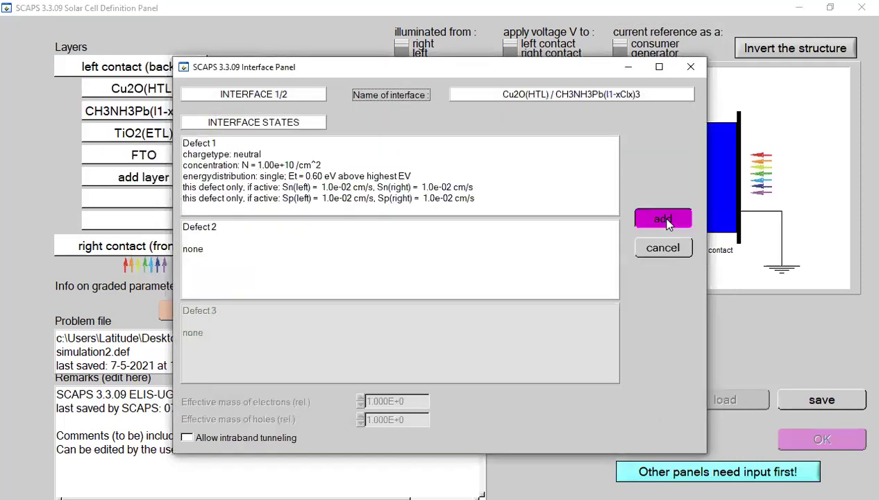
{"action": "left_click", "coordinate": [659, 217]}
{"action": "left_click", "coordinate": [300, 123]}
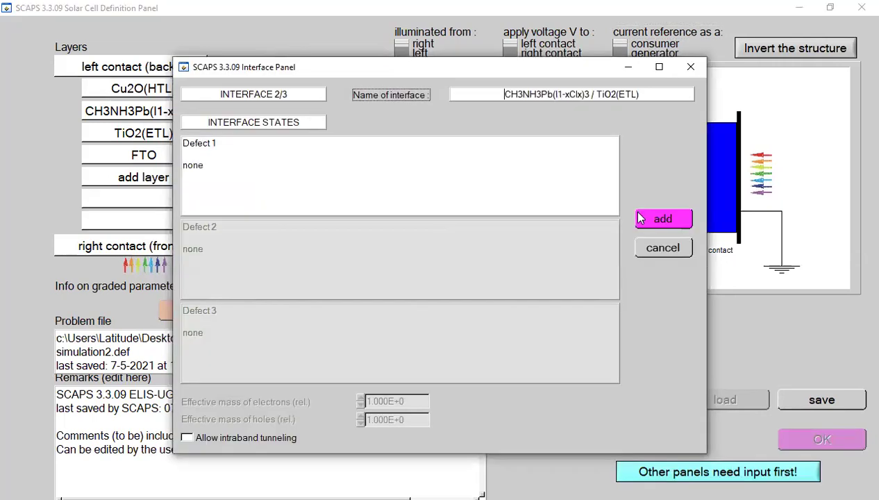
{"action": "left_click", "coordinate": [640, 218]}
{"action": "left_click", "coordinate": [337, 386]}
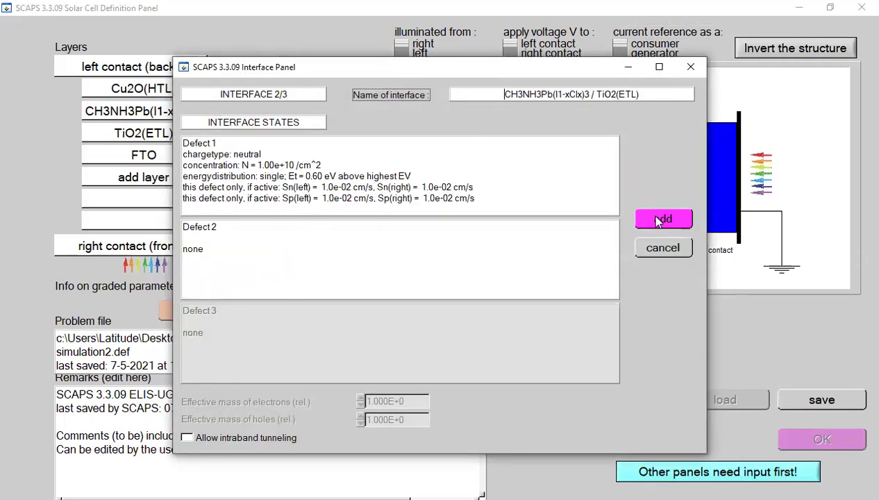
{"action": "left_click", "coordinate": [658, 220]}
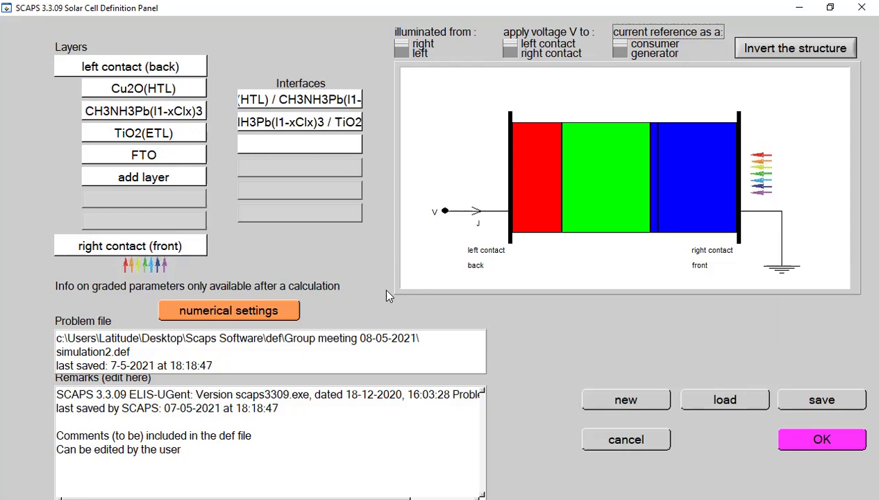
Step: Accept the cell definition and run a single-shot calculation
{"action": "left_click", "coordinate": [829, 444]}
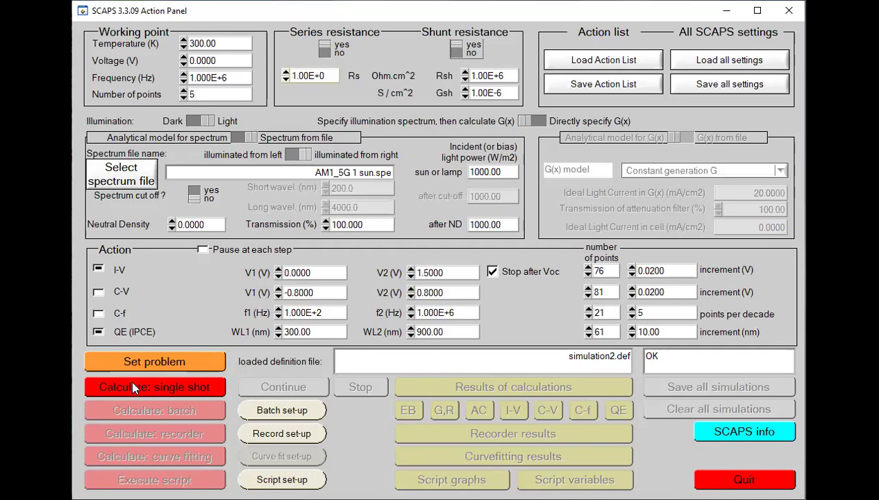
{"action": "left_click", "coordinate": [754, 14]}
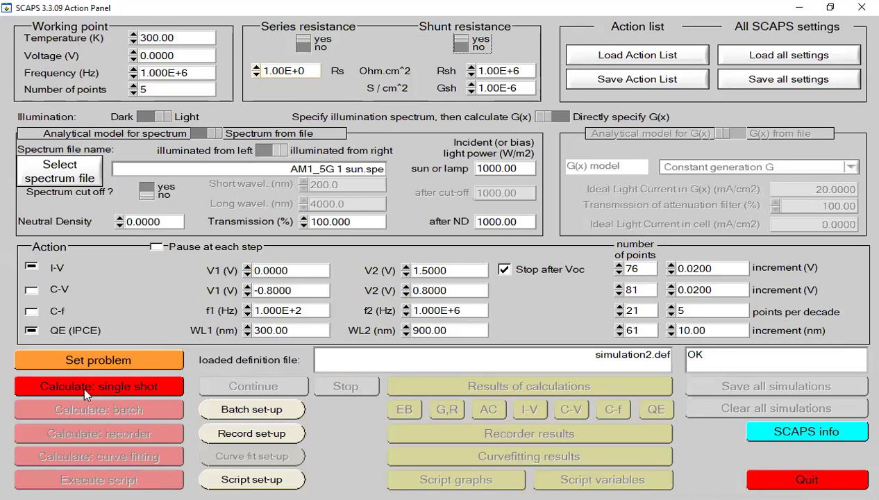
{"action": "left_click", "coordinate": [123, 383]}
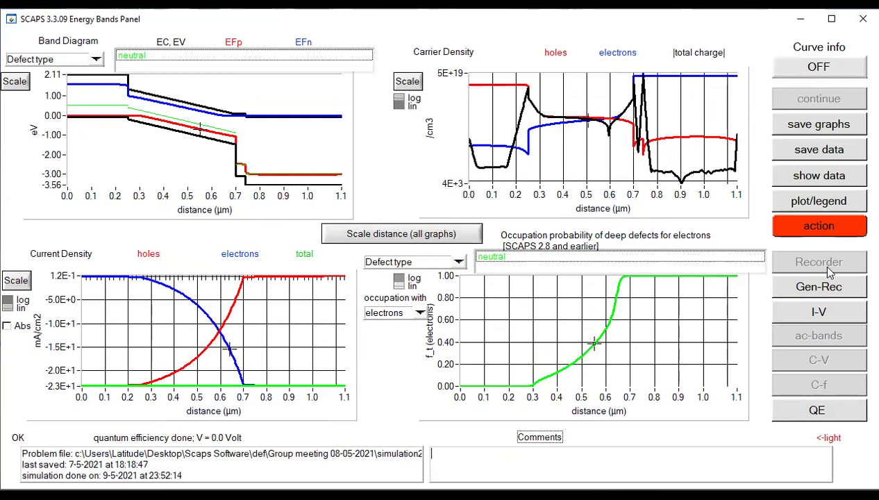
Step: Review the simulated I-V curve with its cell parameters and the quantum efficiency curve, then return to the action settings
{"action": "left_click", "coordinate": [819, 316]}
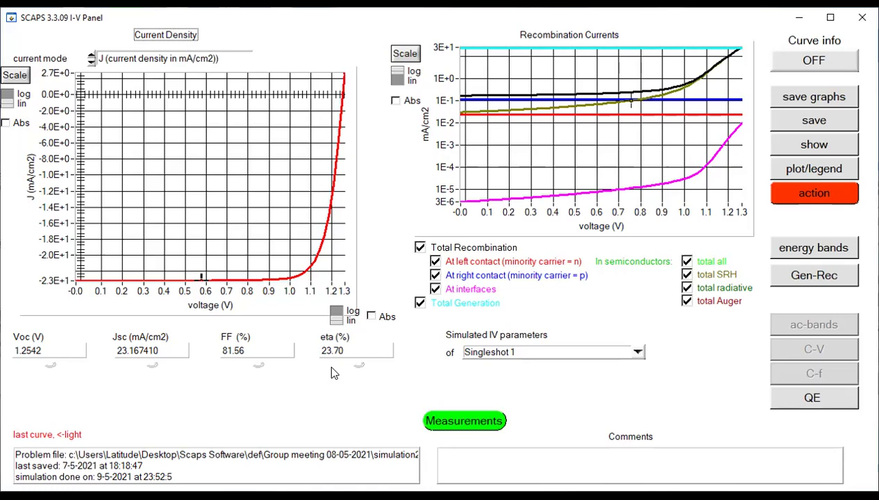
{"action": "left_click", "coordinate": [809, 400]}
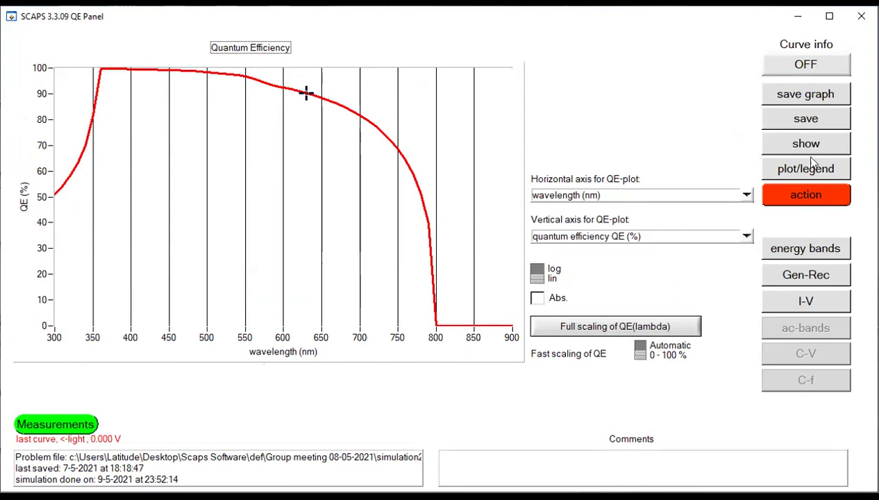
{"action": "left_click", "coordinate": [823, 196]}
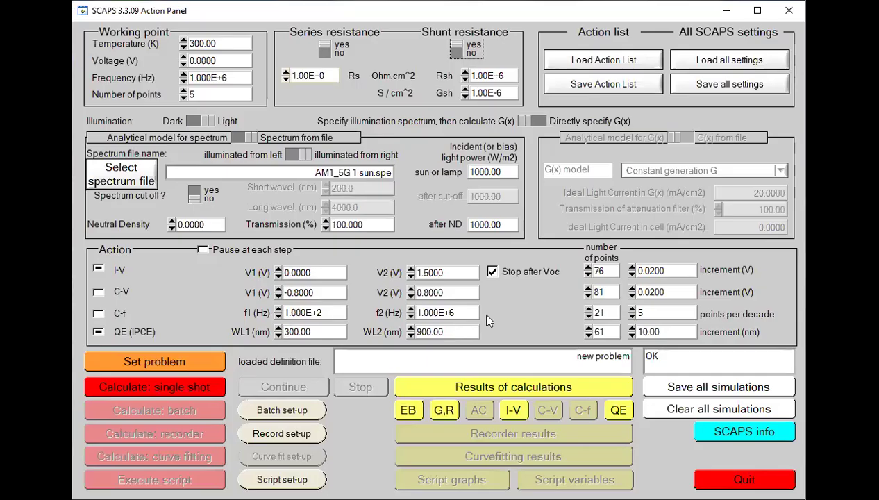
Step: Reopen the solar cell definition of the calculated problem in an enlarged window
{"action": "left_click", "coordinate": [761, 12]}
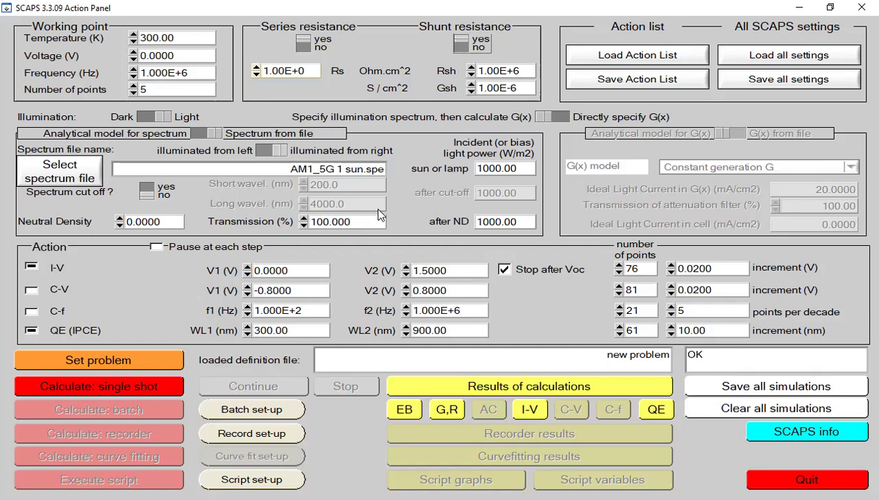
{"action": "left_click", "coordinate": [157, 360]}
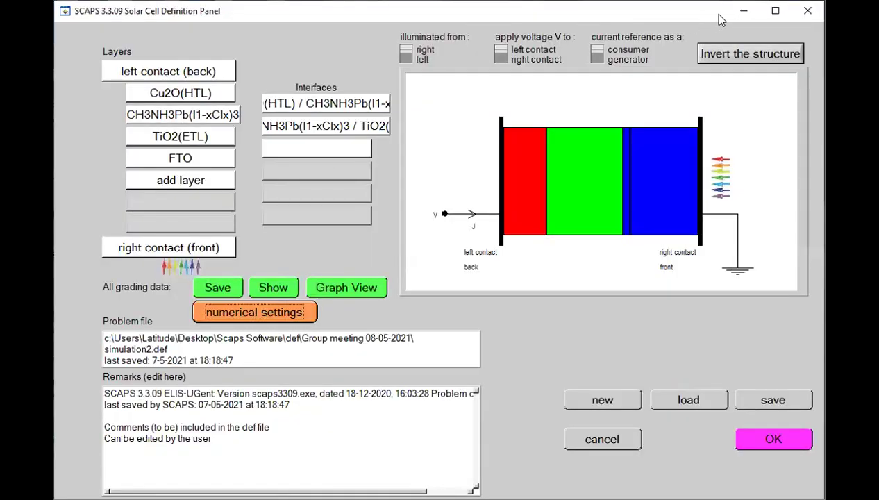
{"action": "left_click", "coordinate": [776, 11]}
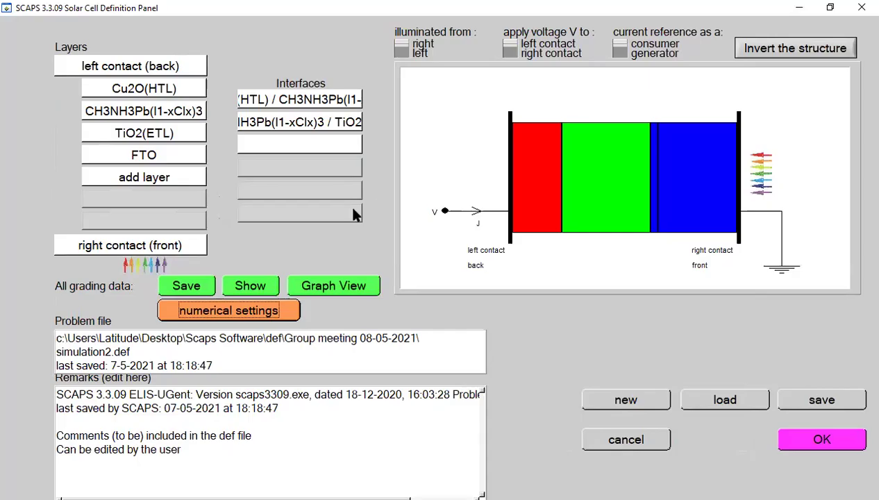